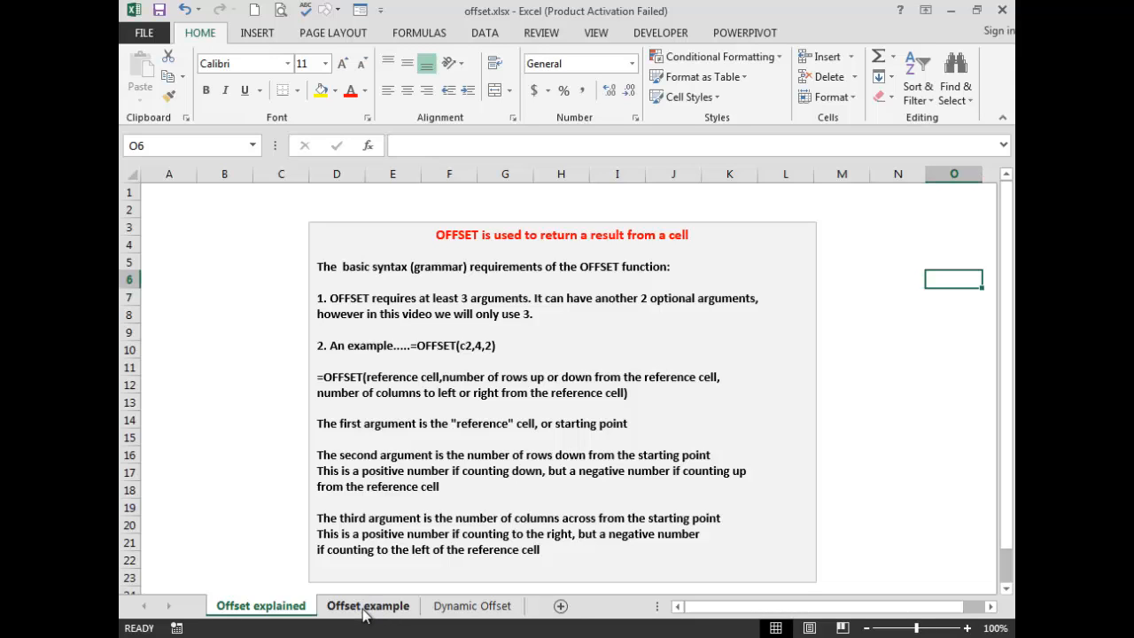
Open the Offset example sheet and compare the OFFSET formulas in D2 and D5.
{"action": "left_click", "coordinate": [369, 607]}
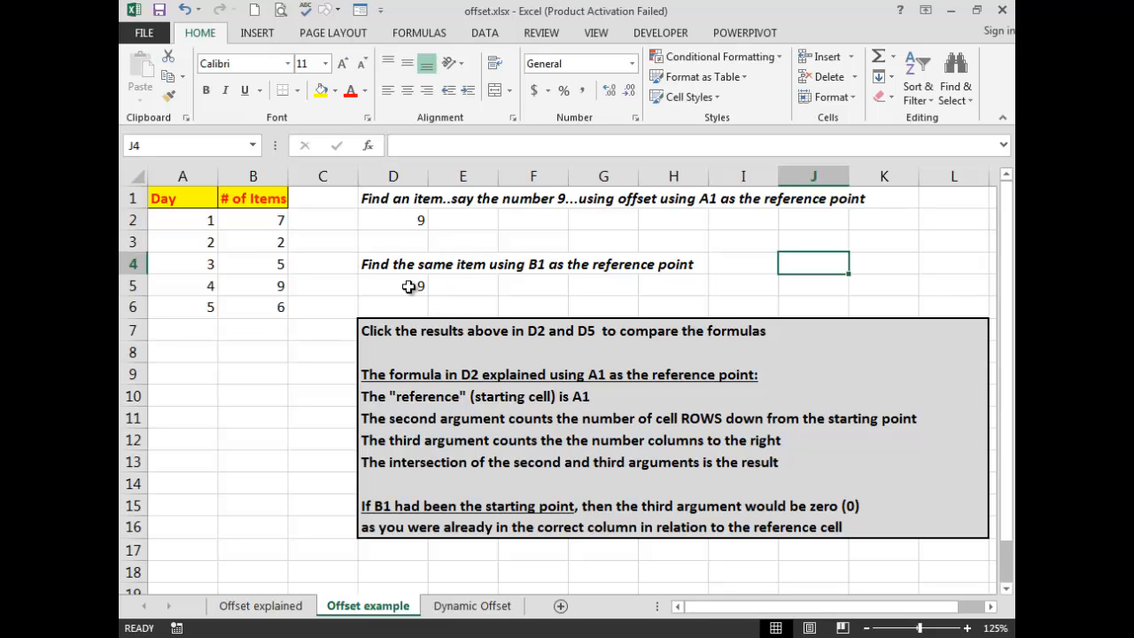
{"action": "left_click", "coordinate": [402, 219]}
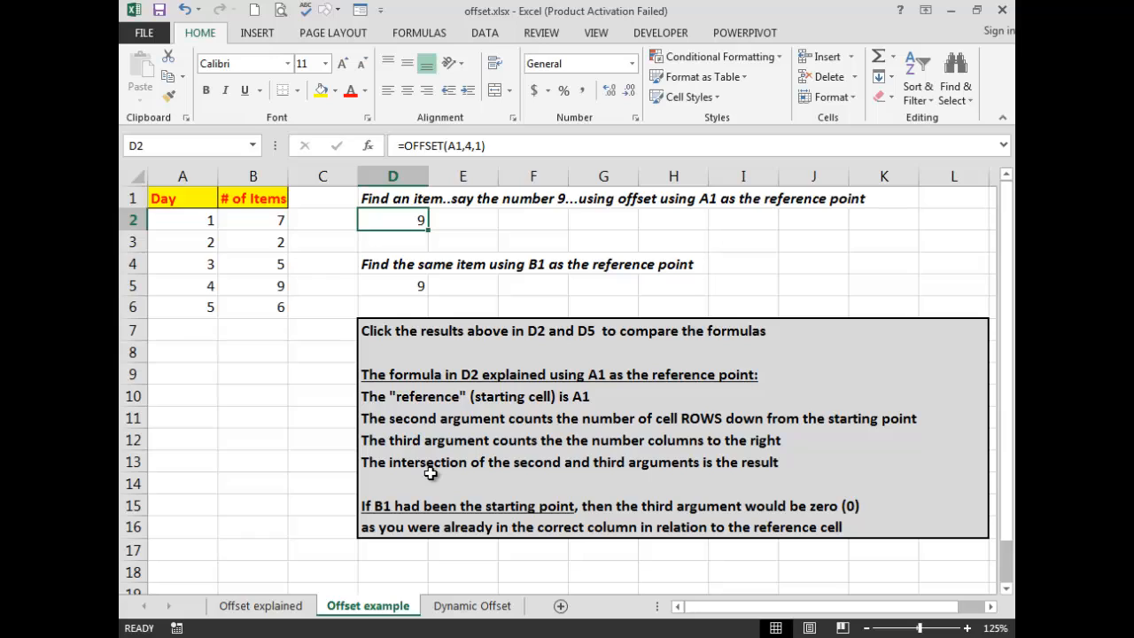
{"action": "left_click", "coordinate": [391, 288]}
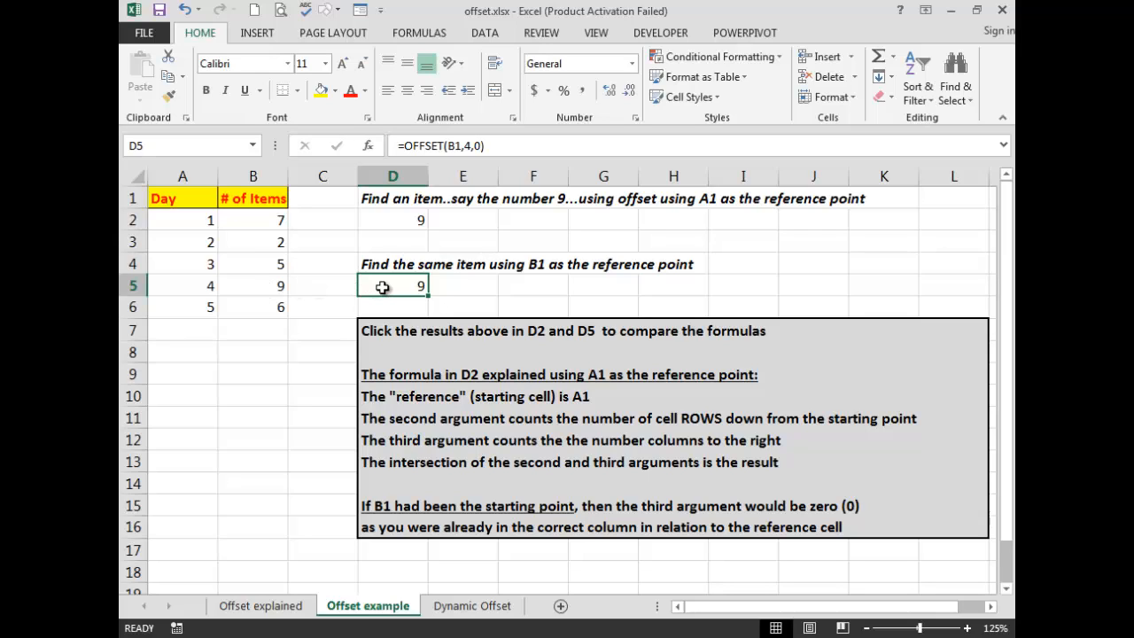
{"action": "left_click", "coordinate": [399, 219]}
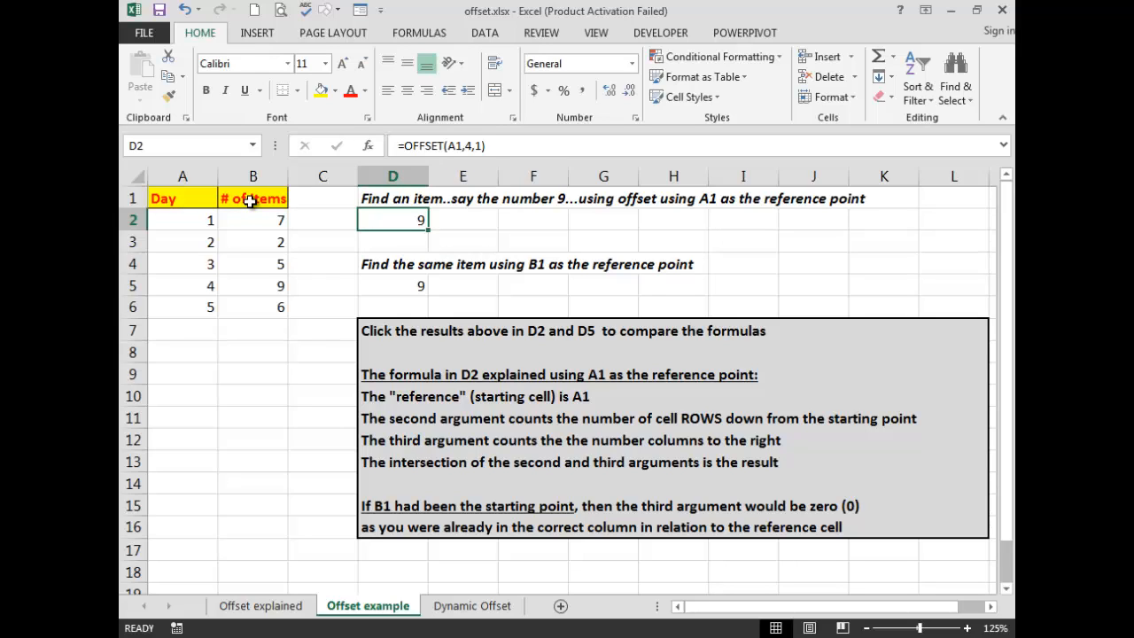
{"action": "left_click", "coordinate": [408, 287]}
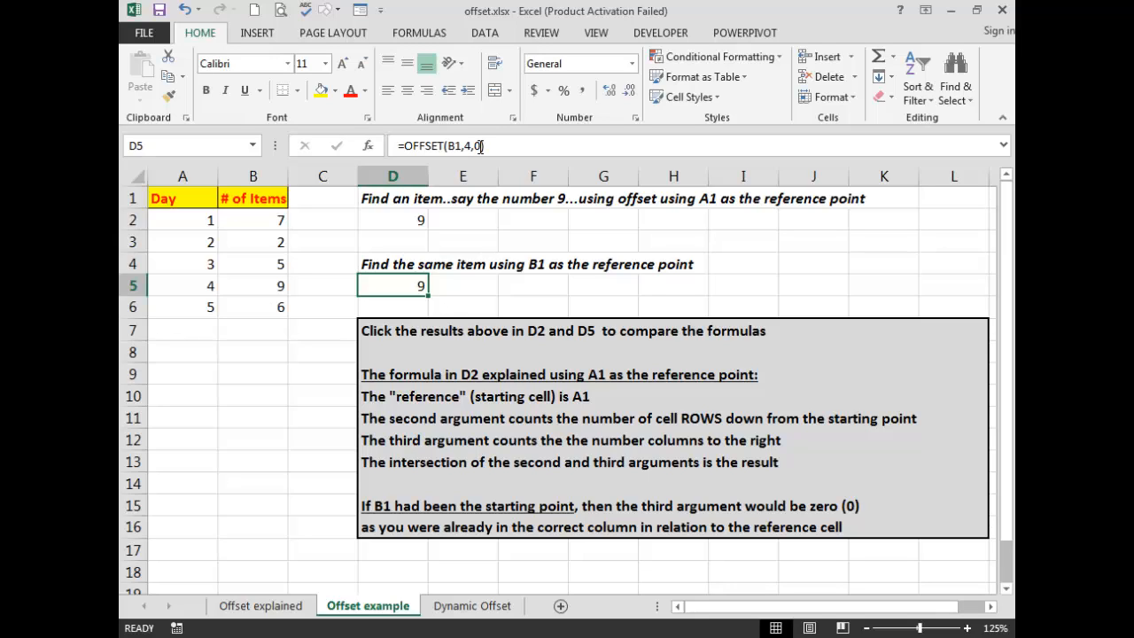
Switch to the Dynamic Offset sheet and insert a new row above the Total row.
{"action": "left_click", "coordinate": [476, 606]}
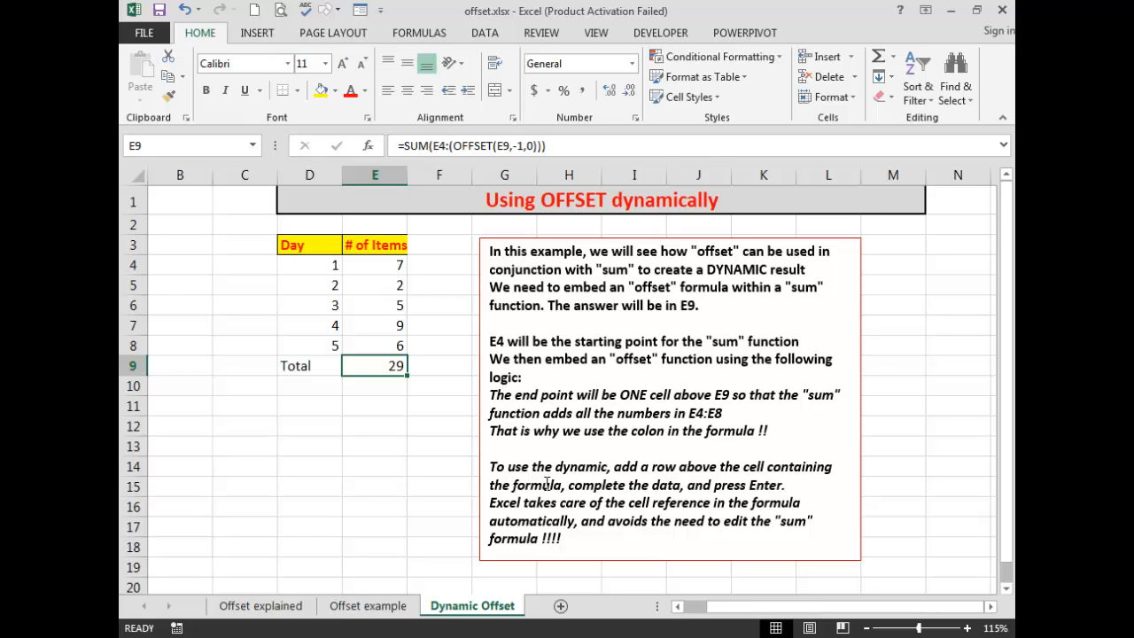
{"action": "right_click", "coordinate": [128, 365]}
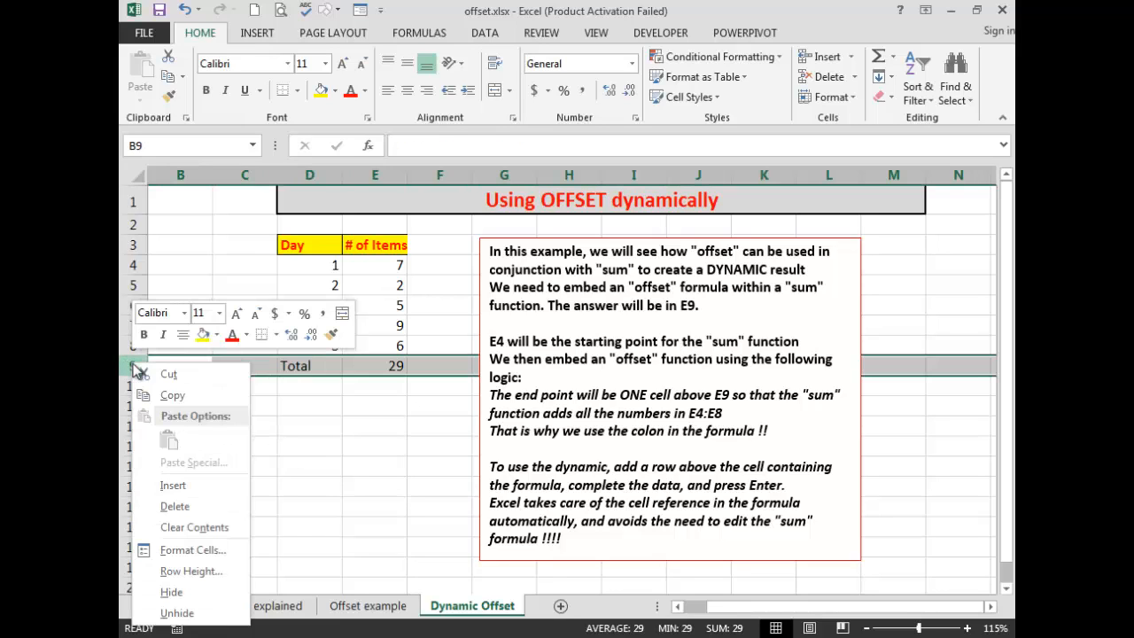
{"action": "left_click", "coordinate": [173, 493]}
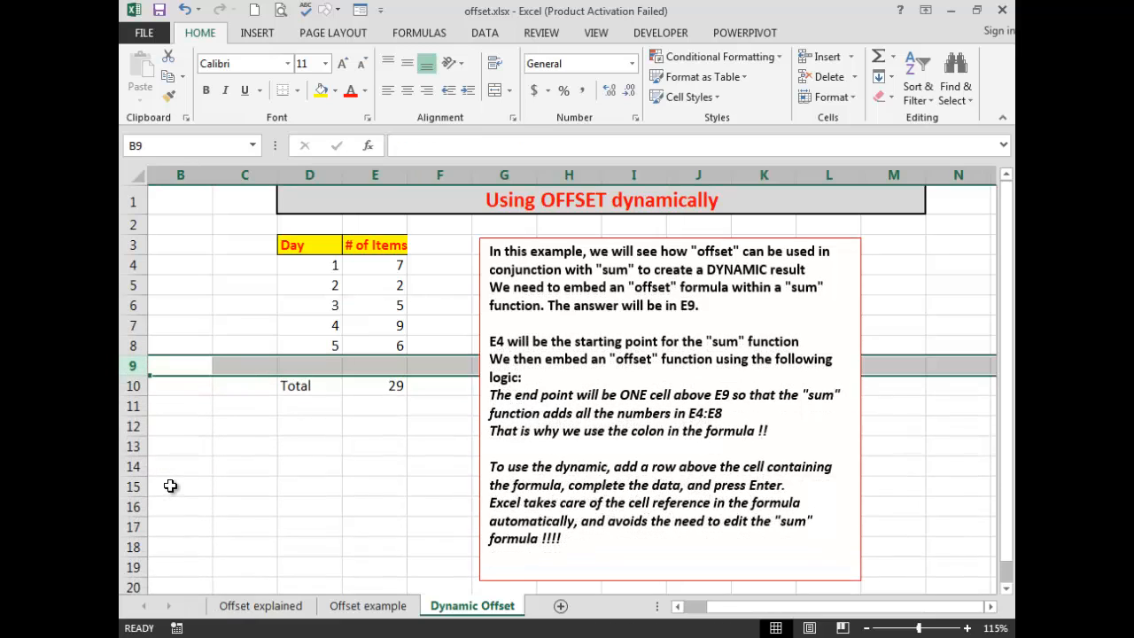
Enter day 6 with 12 items in the new row 9.
{"action": "left_click", "coordinate": [325, 368]}
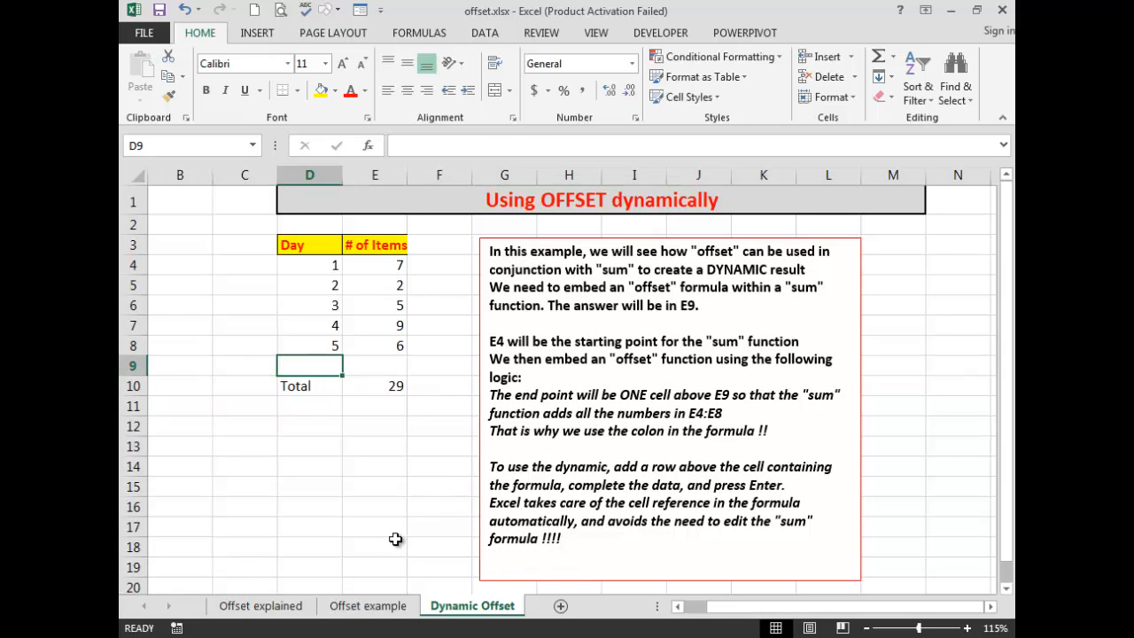
{"action": "type", "text": "6"}
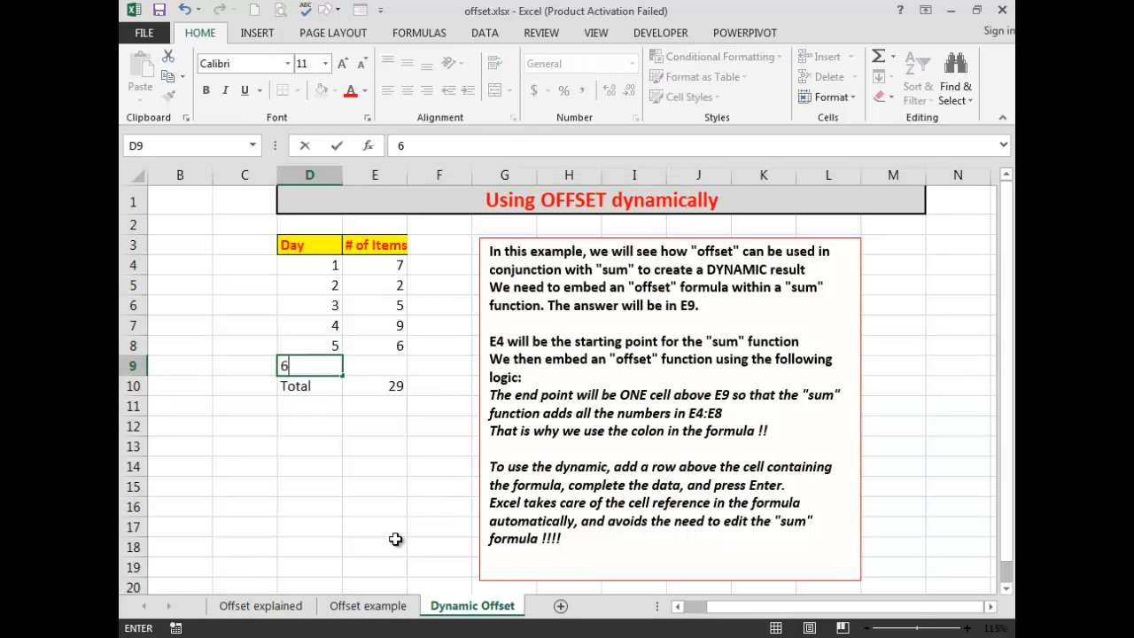
{"action": "left_click", "coordinate": [389, 372]}
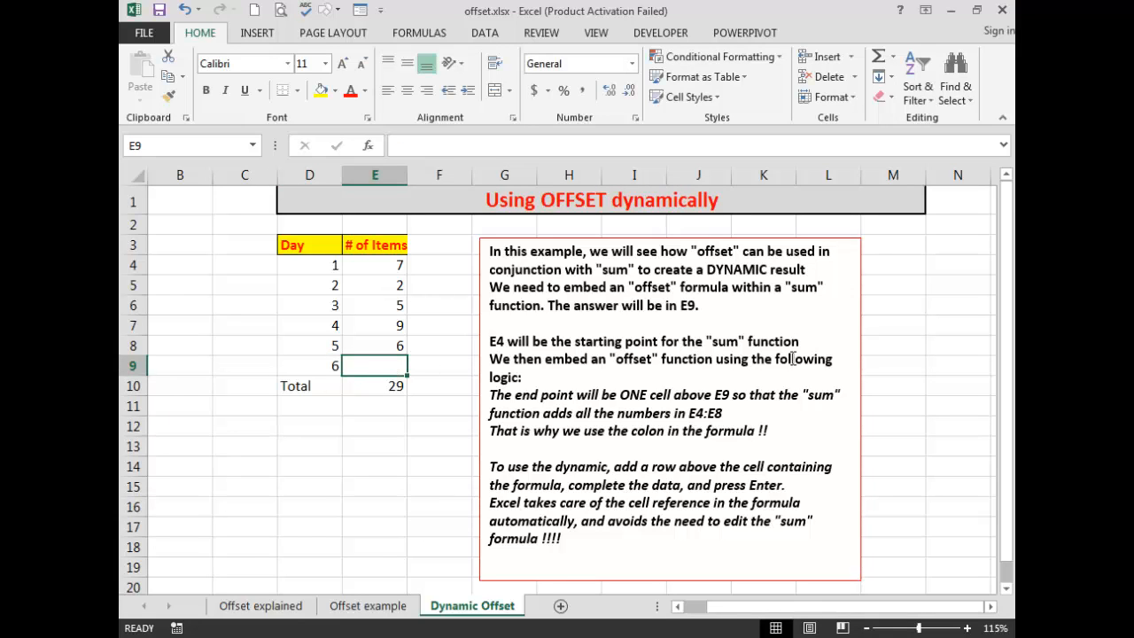
{"action": "type", "text": "12"}
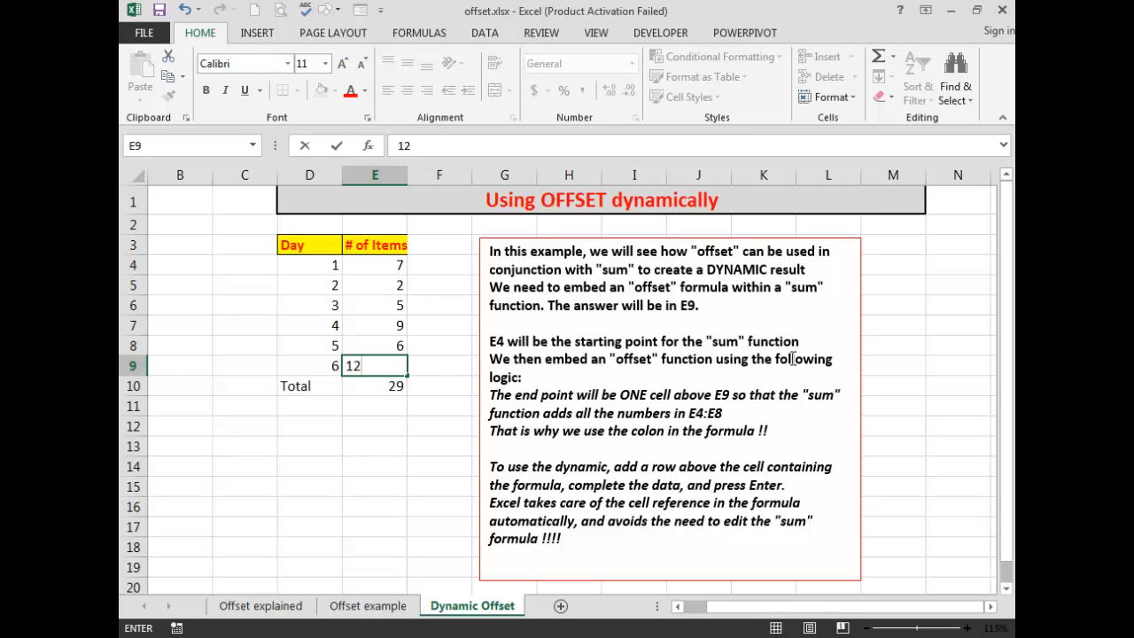
{"action": "key", "text": "Return"}
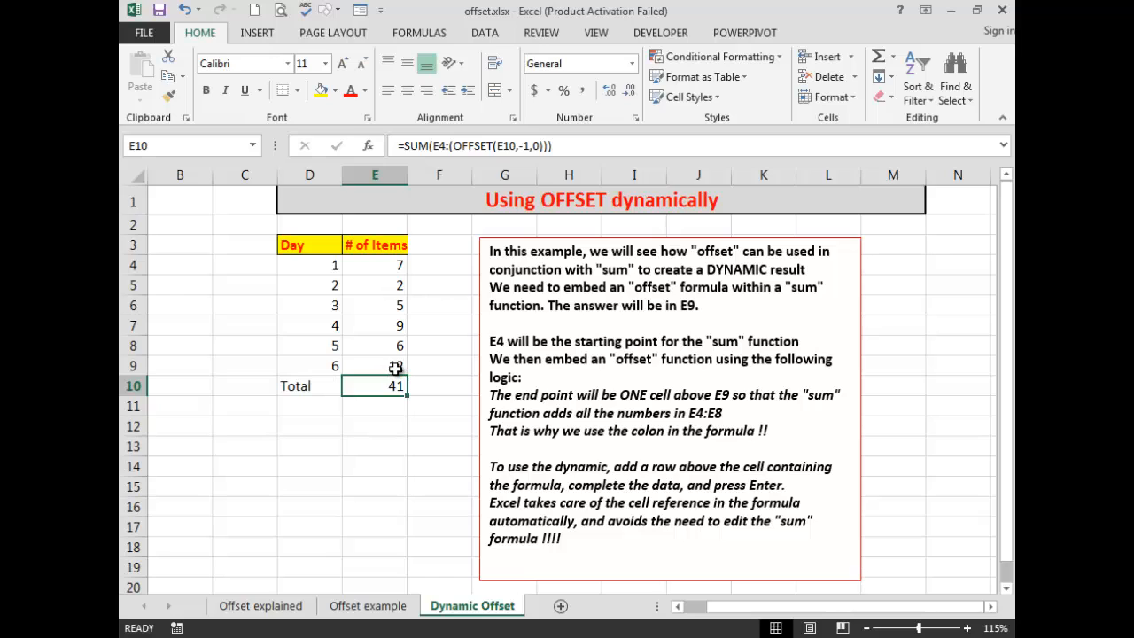
Replace the first day with January and fill the month names down through row 9.
{"action": "left_click", "coordinate": [307, 266]}
{"action": "left_click_drag", "start_coordinate": [307, 266], "coordinate": [306, 369]}
{"action": "left_click", "coordinate": [310, 263]}
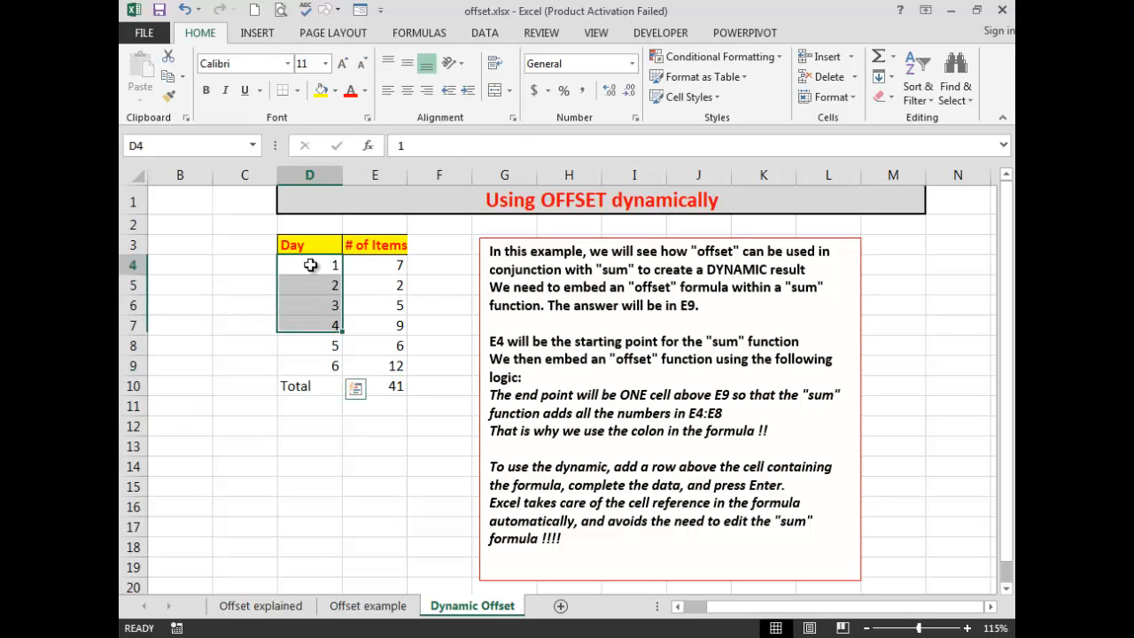
{"action": "type", "text": "J"}
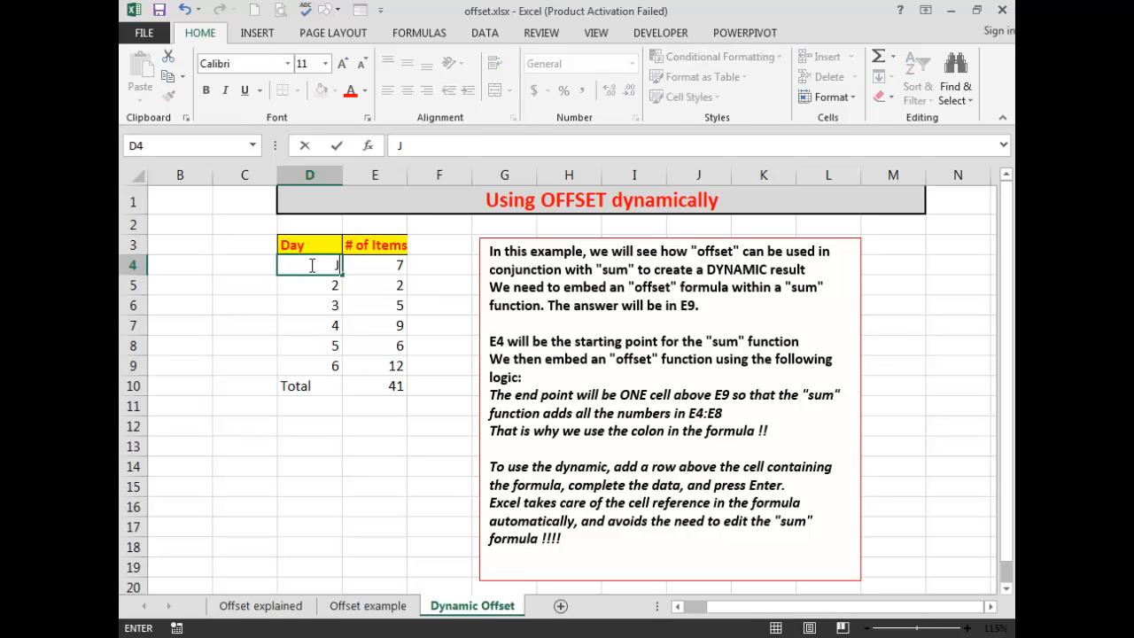
{"action": "type", "text": "anuary"}
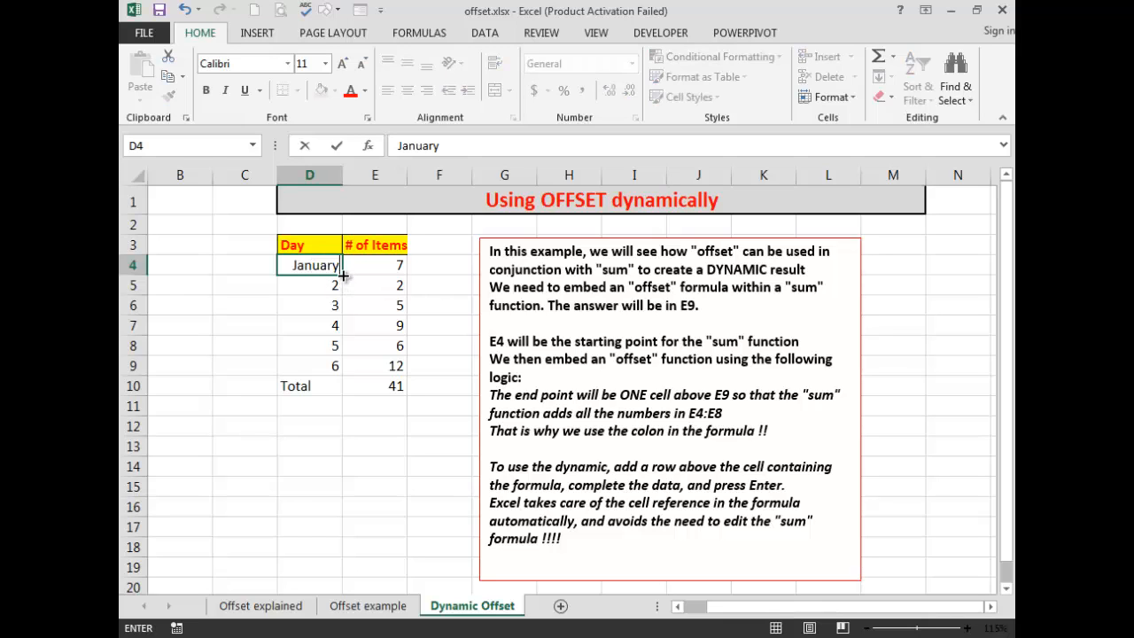
{"action": "left_click_drag", "start_coordinate": [342, 275], "coordinate": [349, 380]}
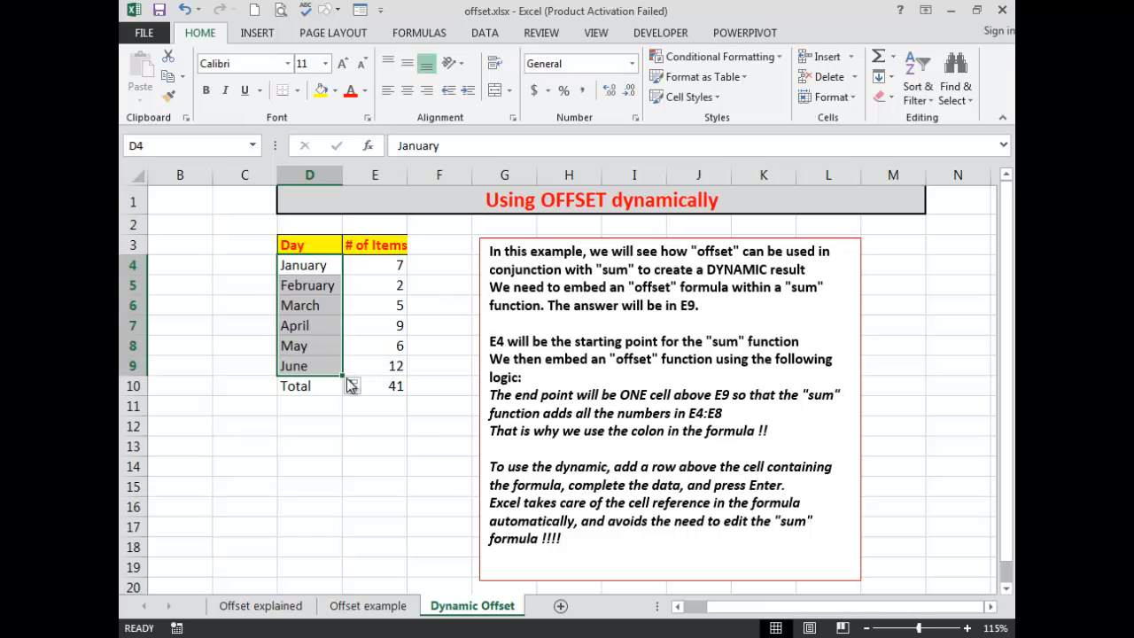
Set the # of Items for January, February and March to 2500, 3600 and 4000.
{"action": "left_click", "coordinate": [390, 267]}
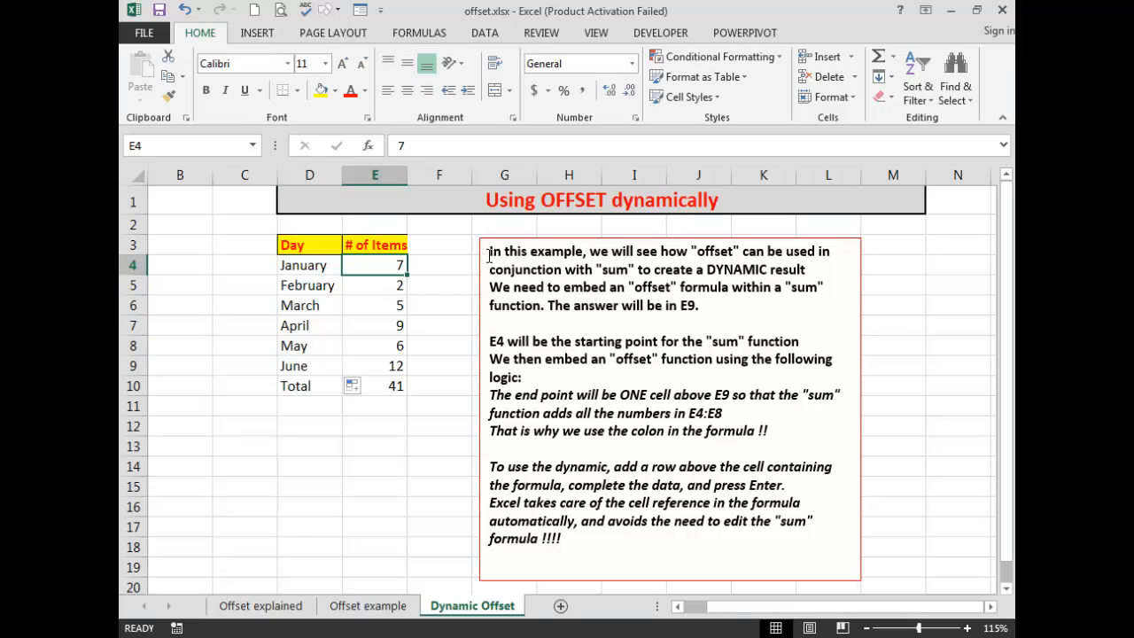
{"action": "type", "text": "2500"}
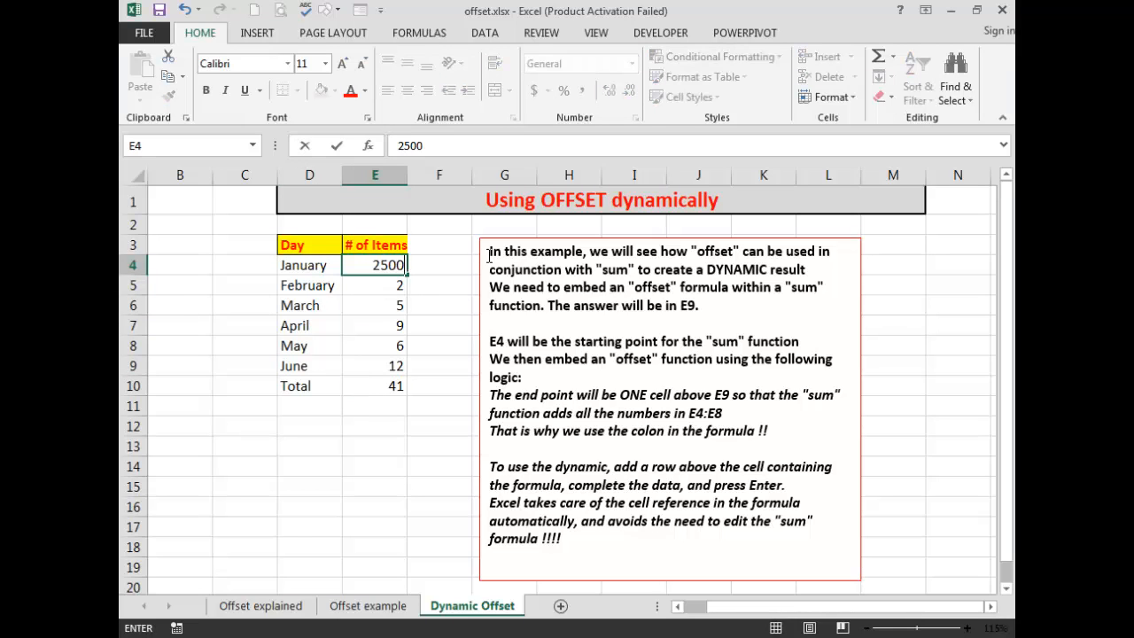
{"action": "key", "text": "Return"}
{"action": "type", "text": "3600"}
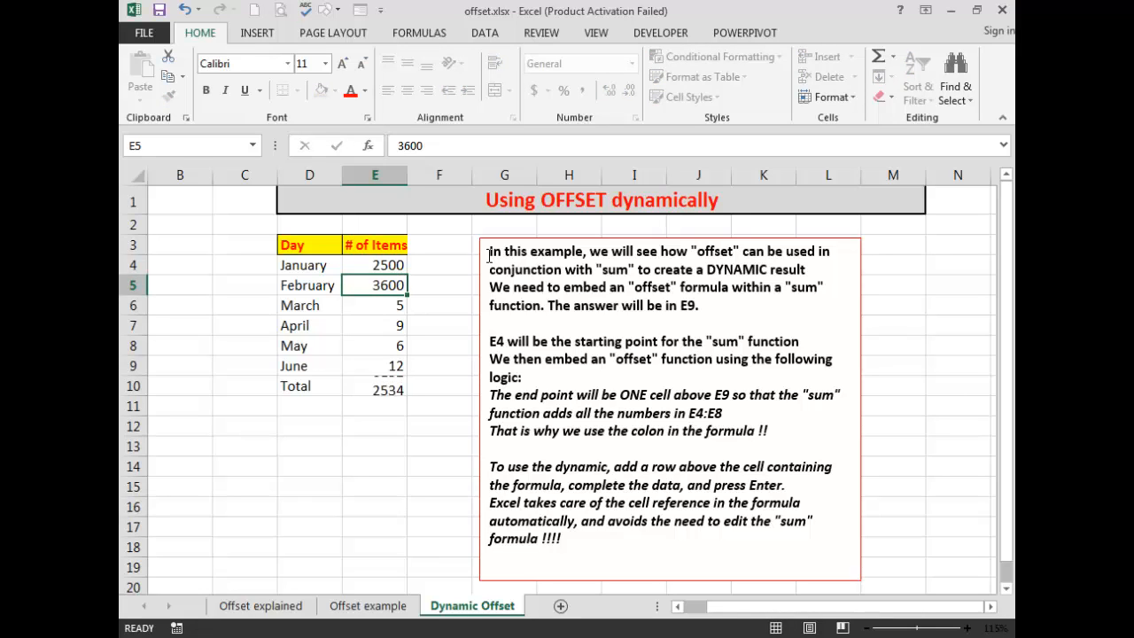
{"action": "key", "text": "Return"}
{"action": "type", "text": "4000"}
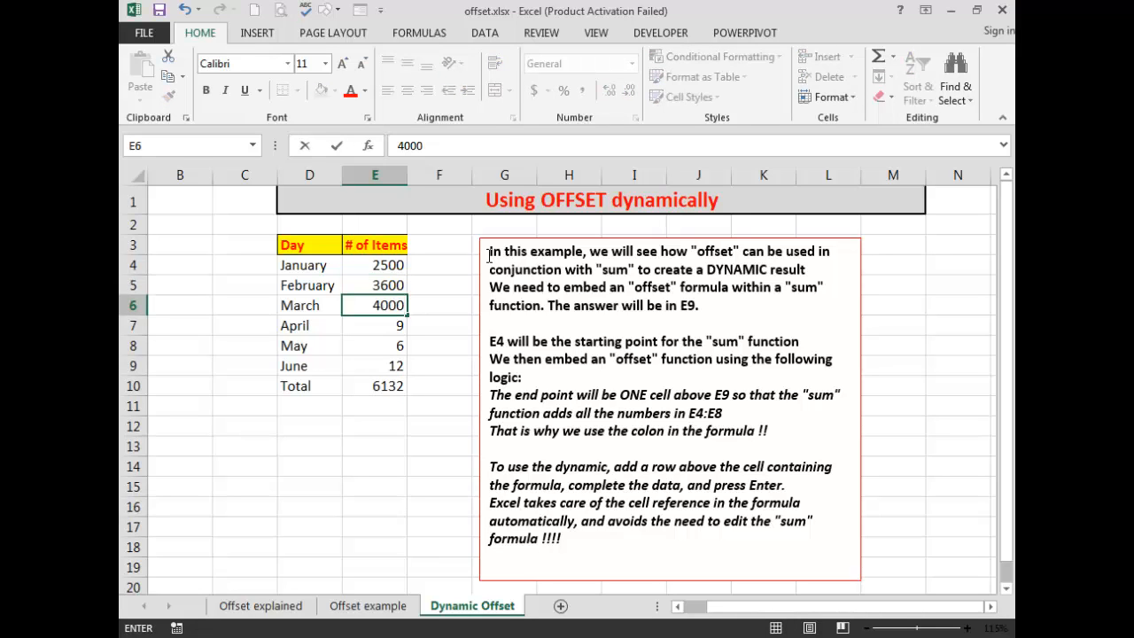
{"action": "key", "text": "Return"}
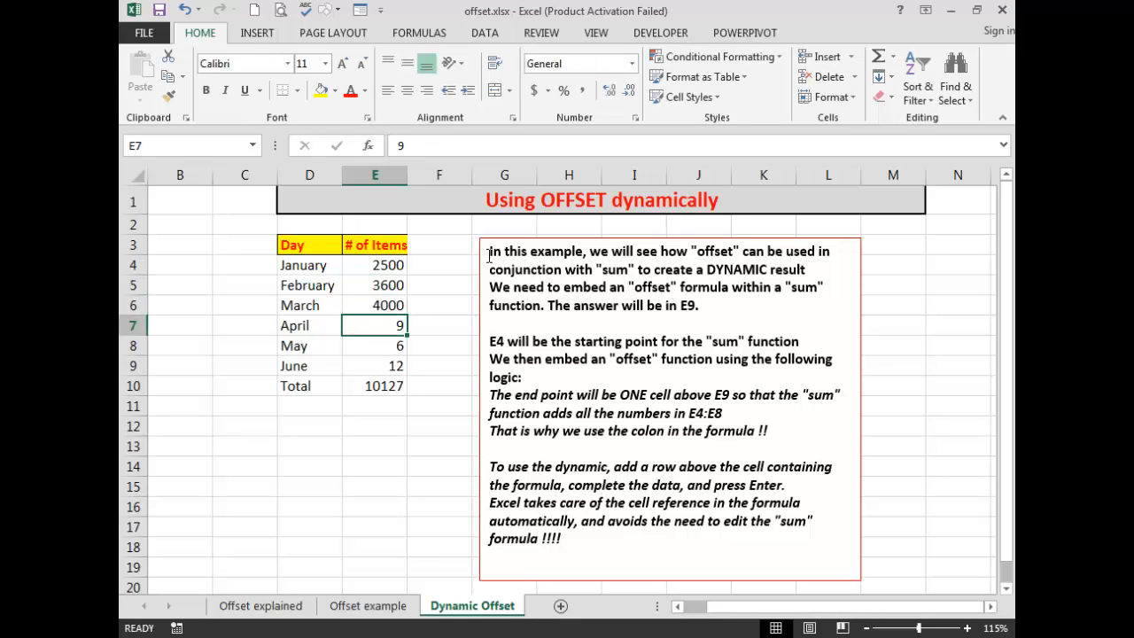
Set the # of Items for April, May and June to 4589, 3697 and 2500.
{"action": "type", "text": "4589"}
{"action": "key", "text": "Return"}
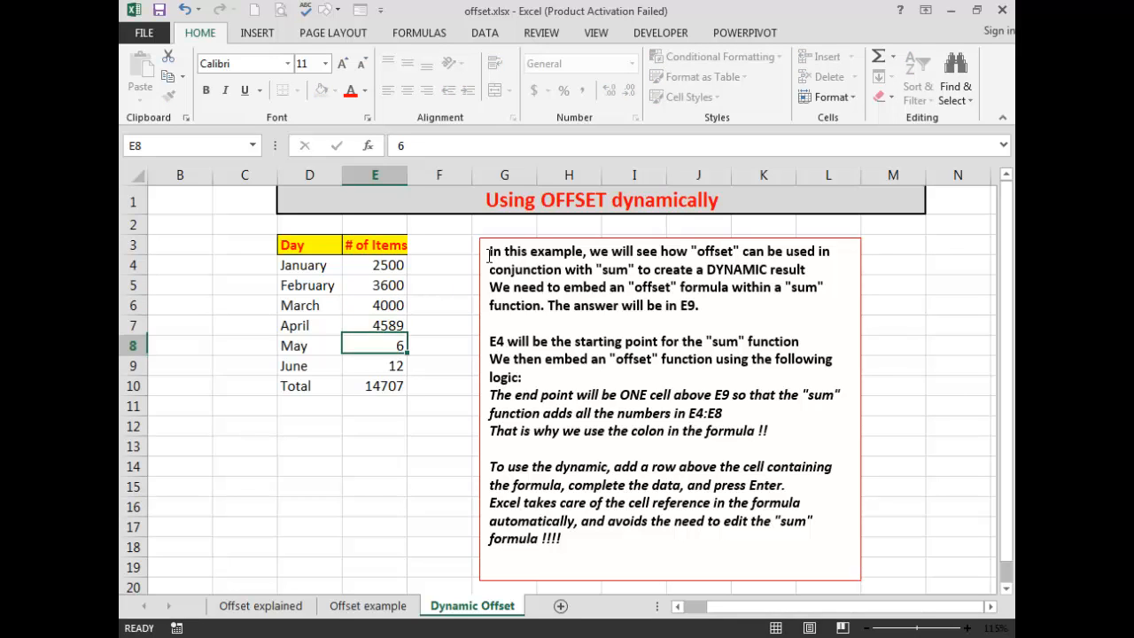
{"action": "type", "text": "3697"}
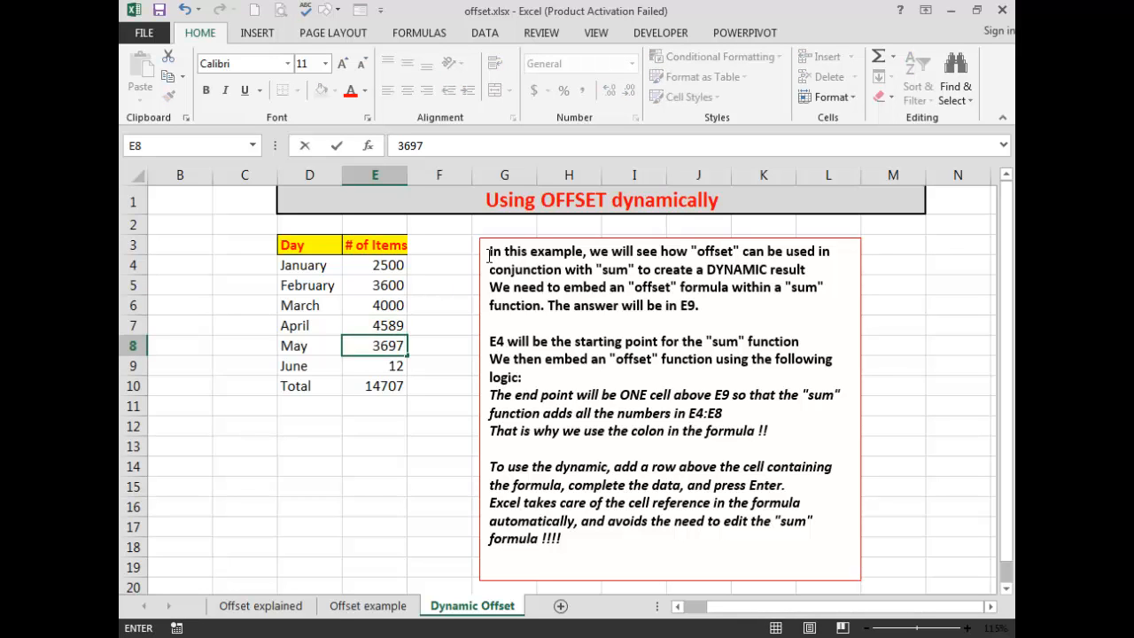
{"action": "key", "text": "Return"}
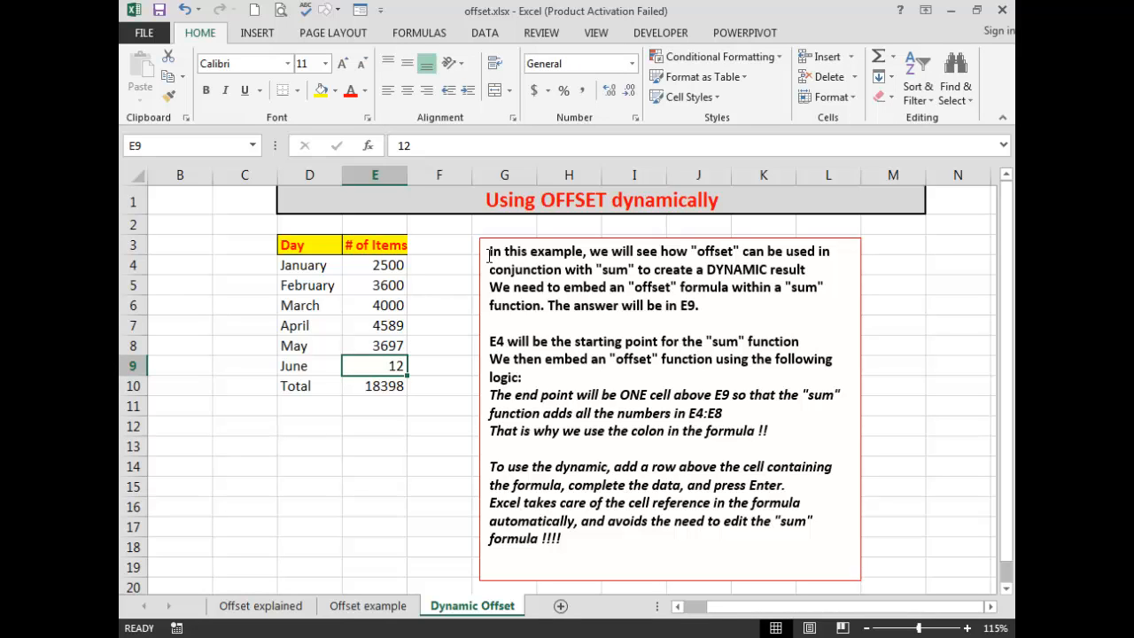
{"action": "type", "text": "2500"}
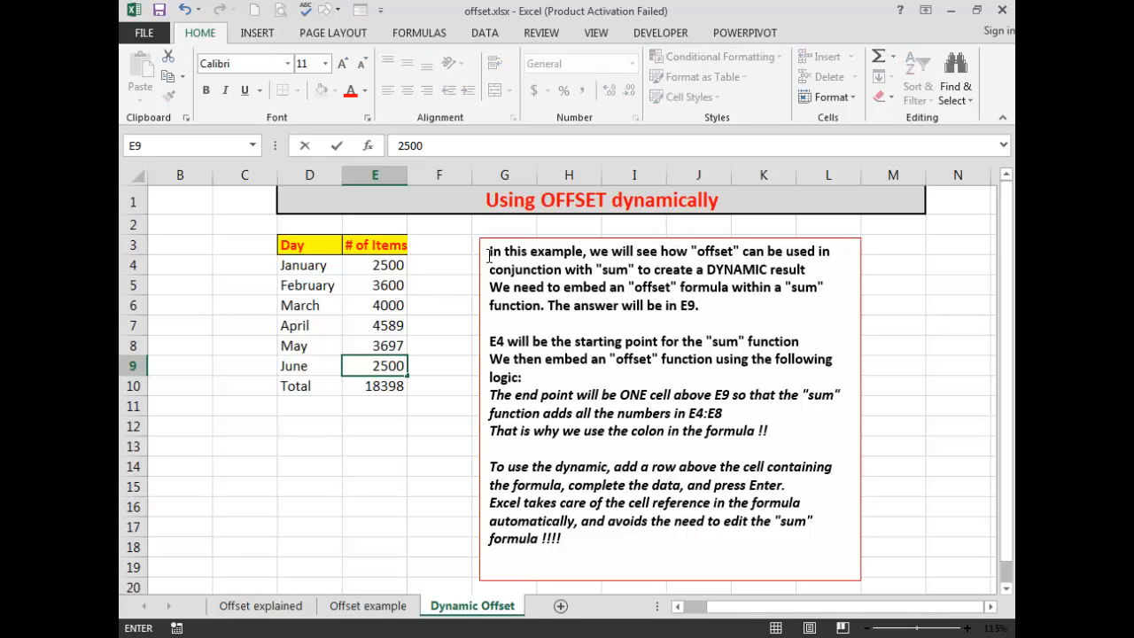
{"action": "key", "text": "Return"}
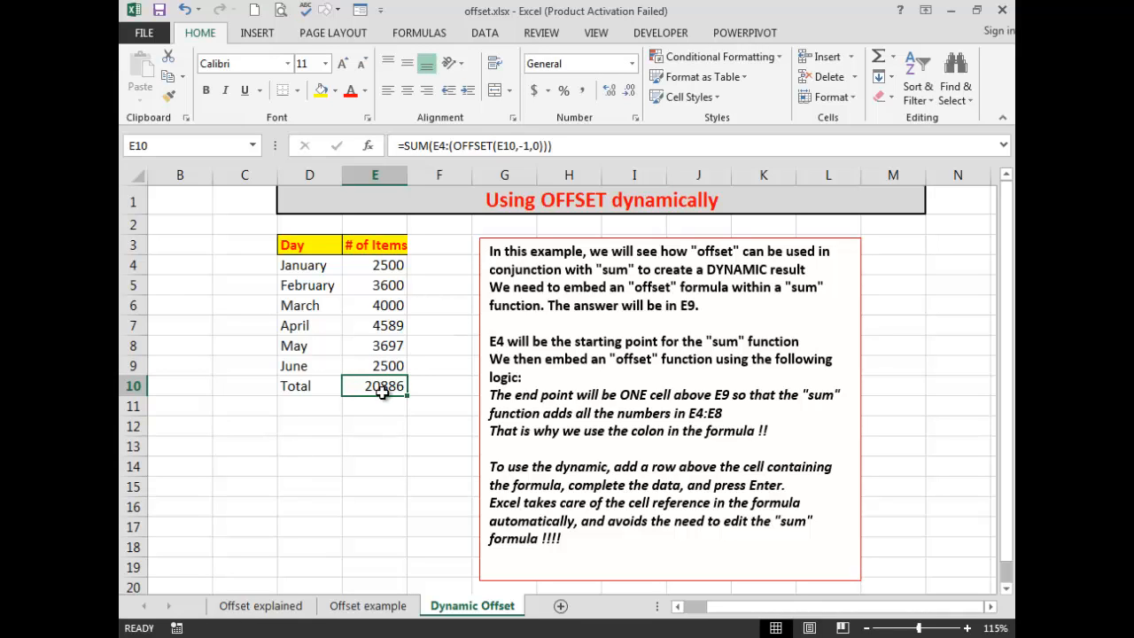
Insert another row above the Total row at row 10.
{"action": "right_click", "coordinate": [131, 385]}
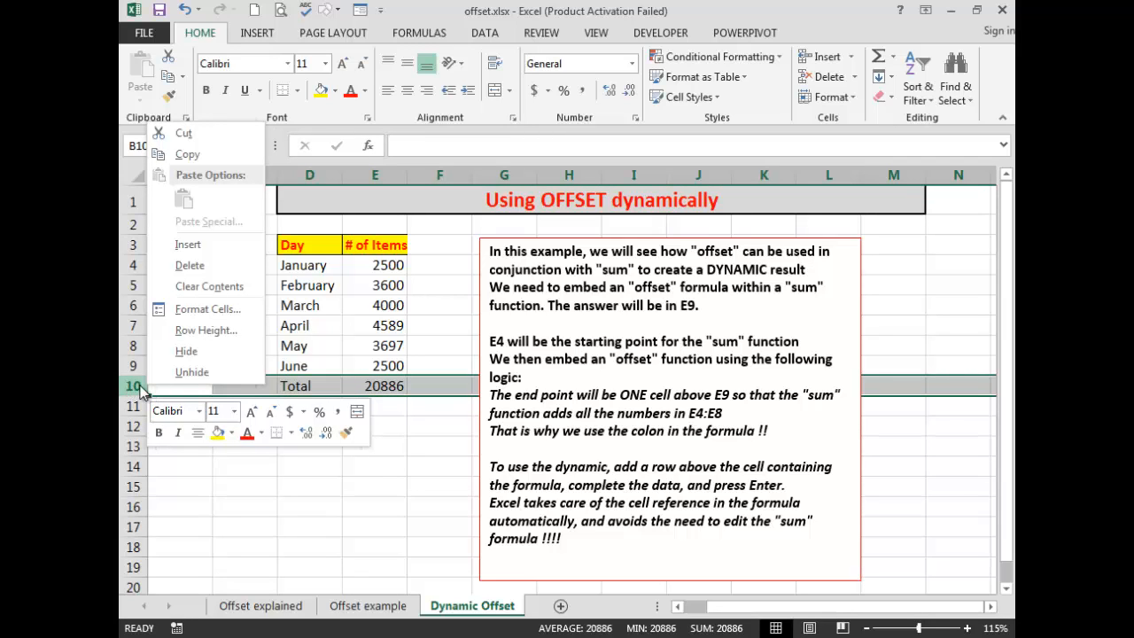
{"action": "left_click", "coordinate": [197, 245]}
Enter July with 20000 items in the new row 10.
{"action": "left_click", "coordinate": [303, 386]}
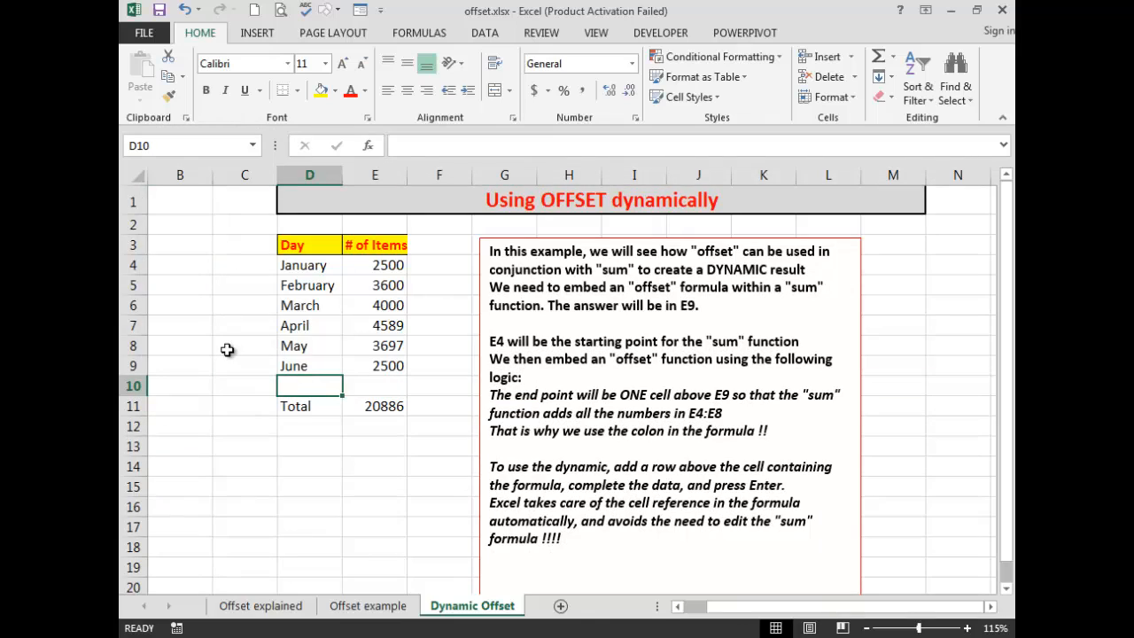
{"action": "type", "text": "Jul"}
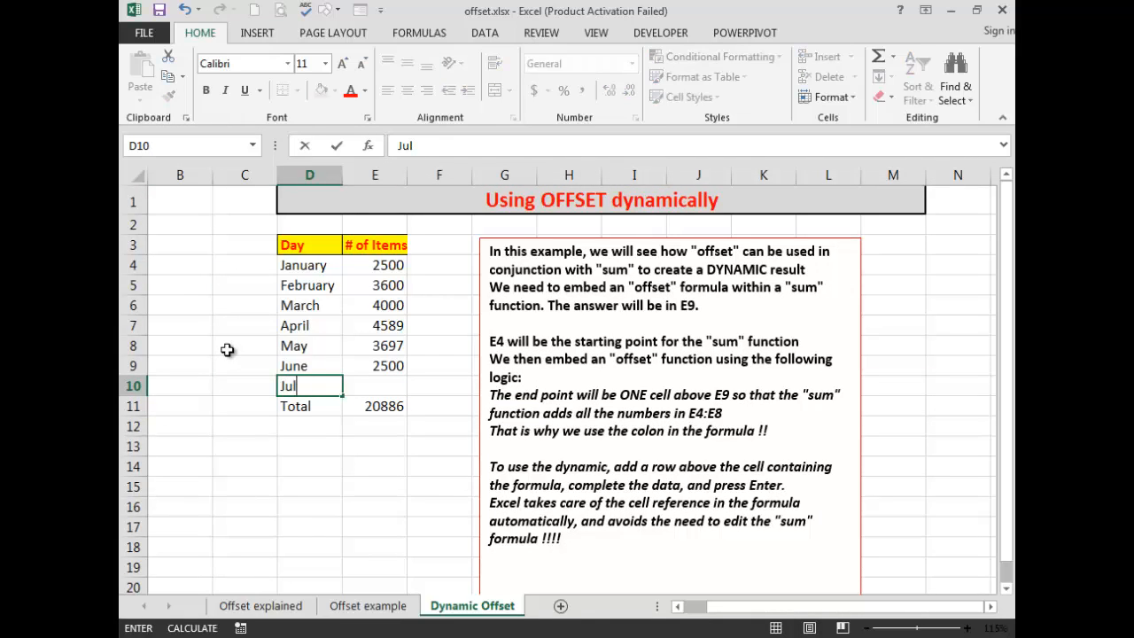
{"action": "type", "text": "y"}
{"action": "left_click", "coordinate": [383, 385]}
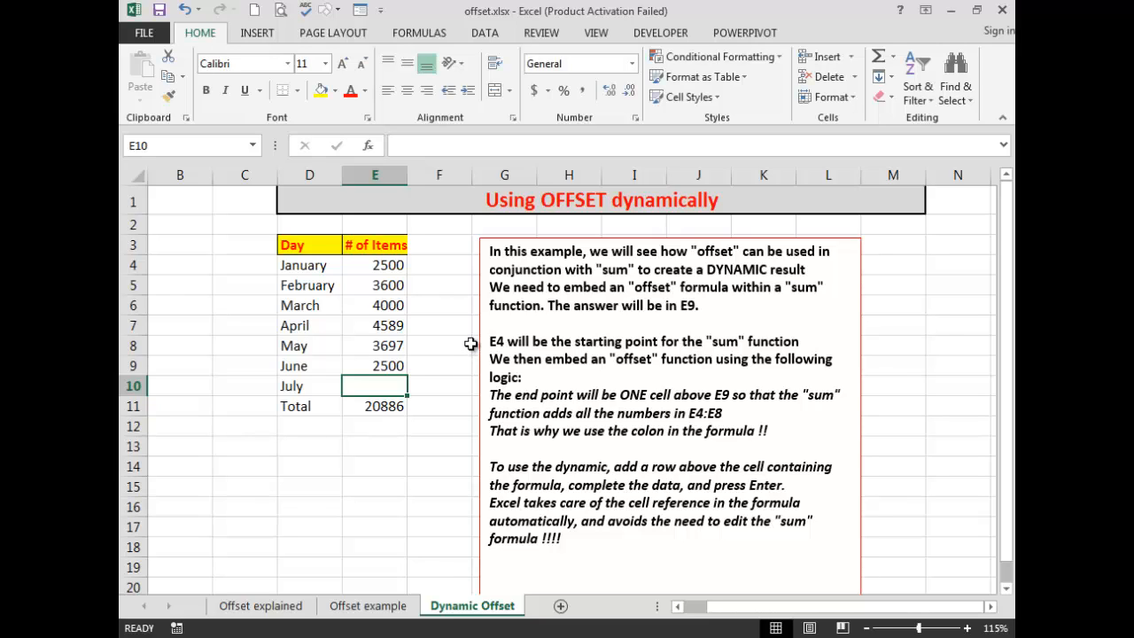
{"action": "type", "text": "20000"}
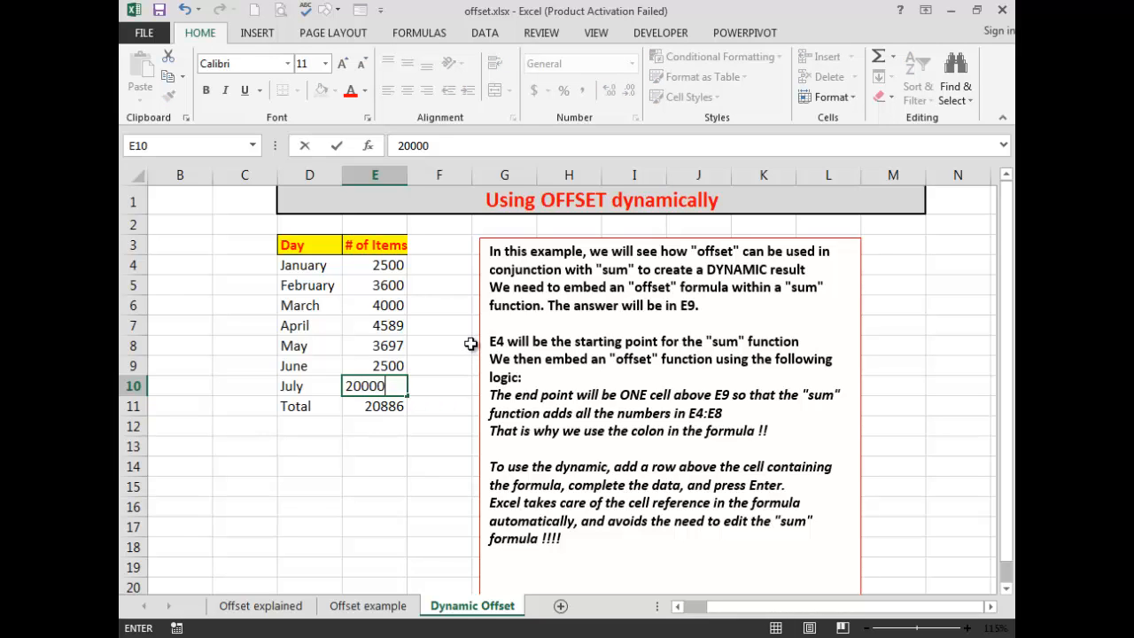
{"action": "key", "text": "Return"}
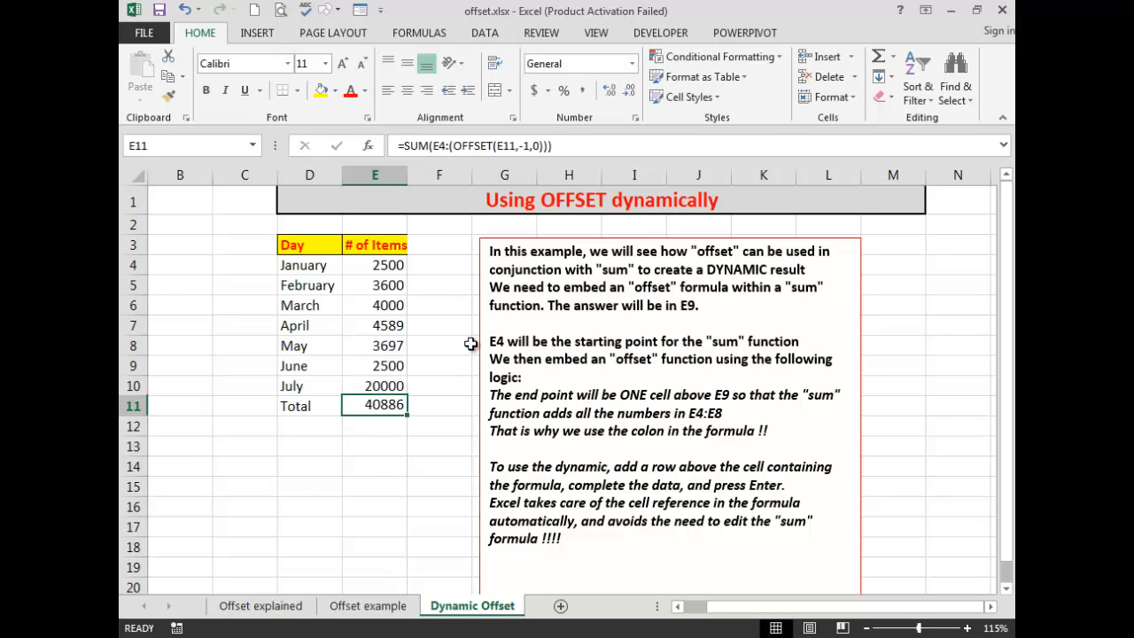